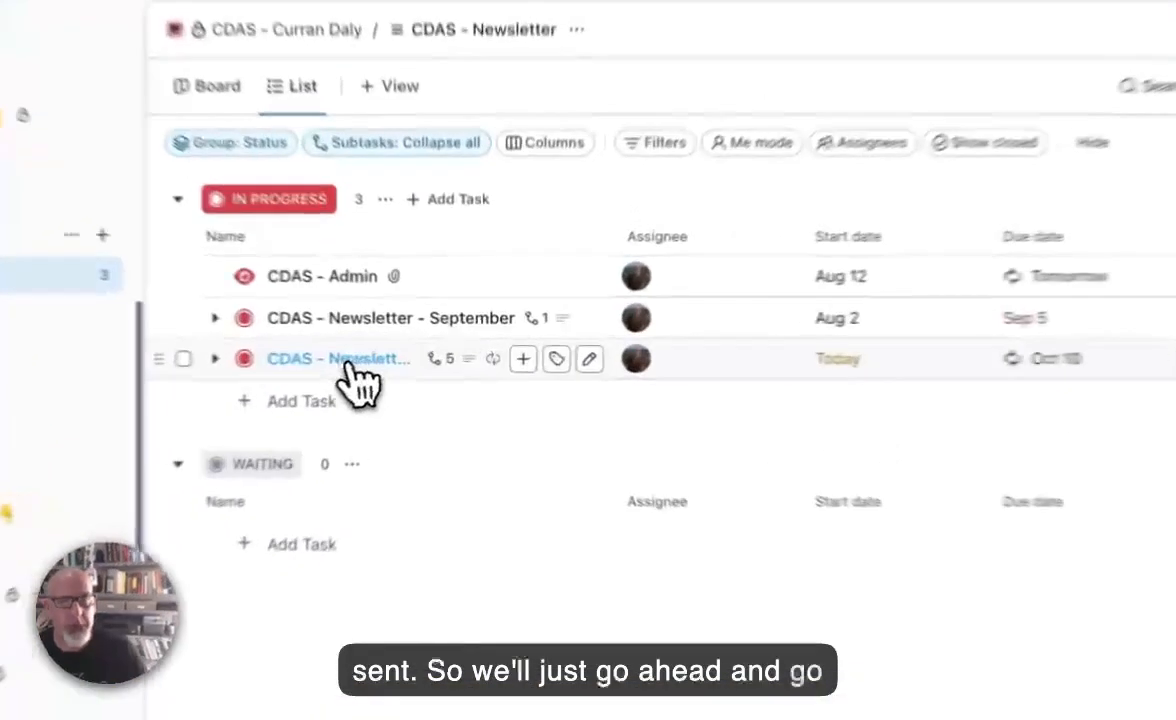
Step: Open the CDAS - Newsletter - October task and review its subtasks and their due dates
left_click(404, 354)
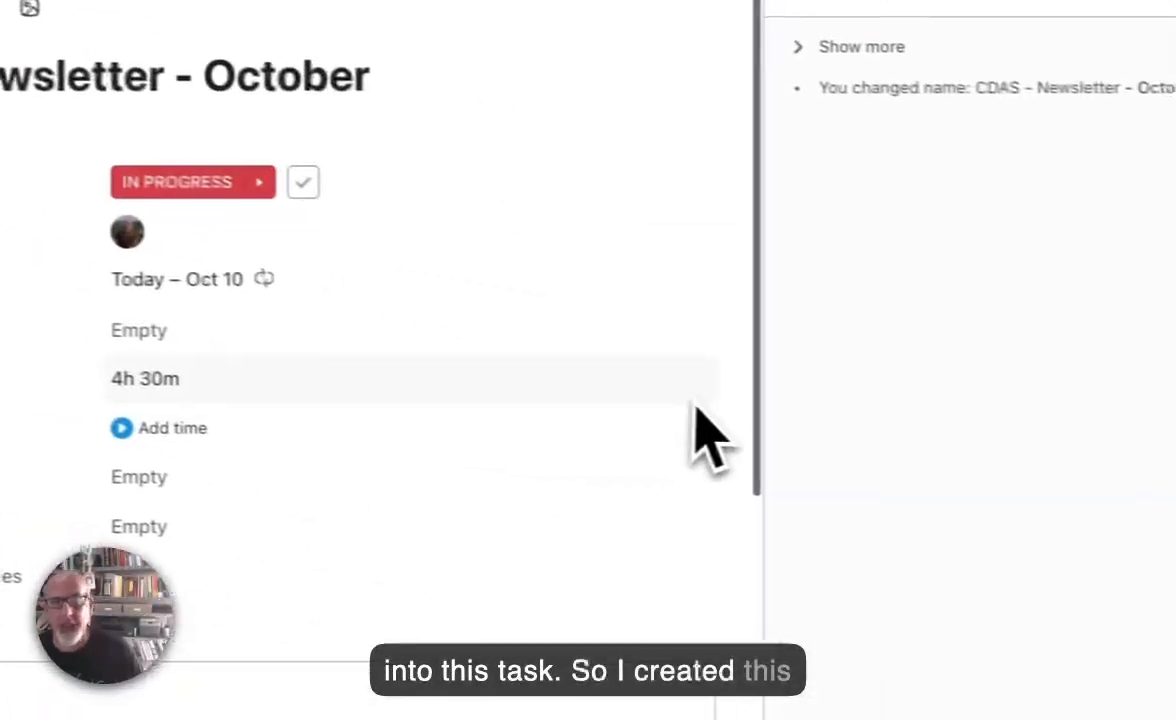
scroll(676, 470, "down", 5)
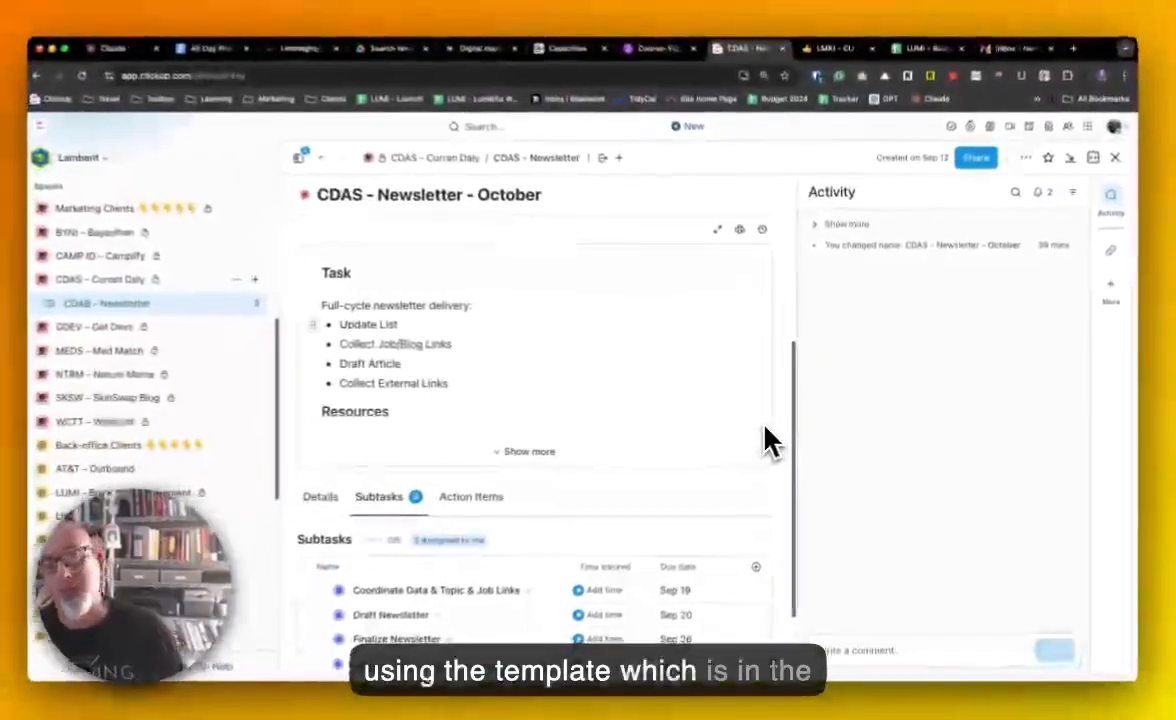
scroll(772, 430, "down", 2)
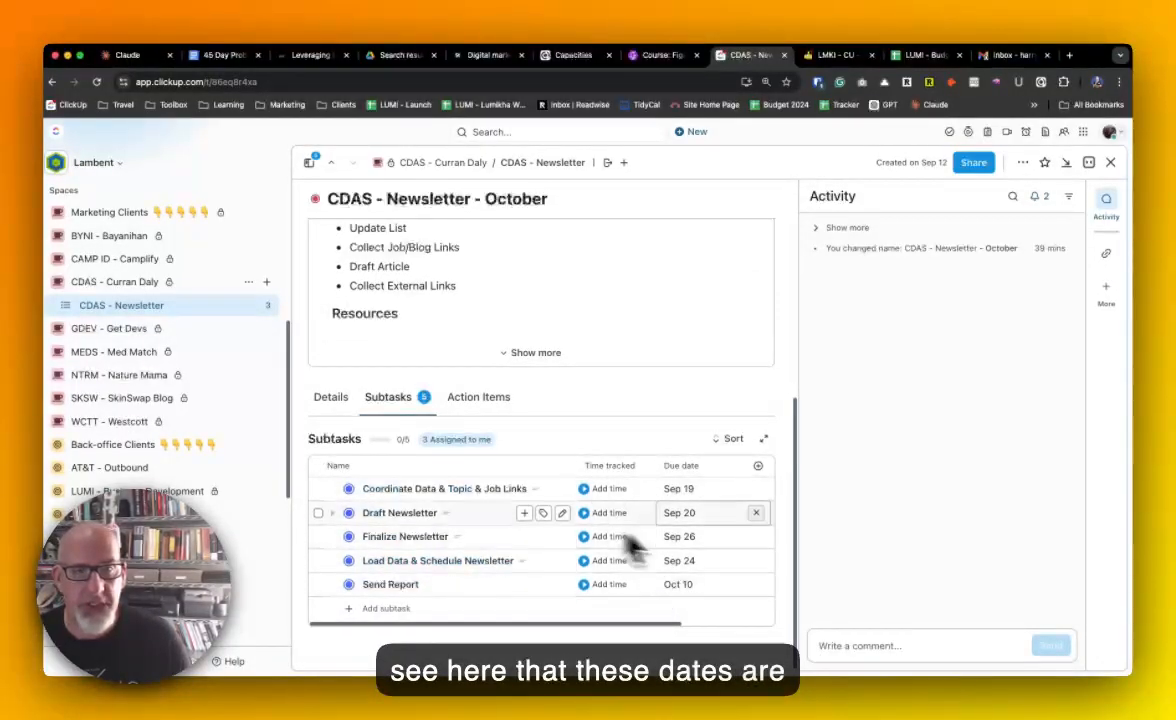
scroll(778, 405, "up", 5)
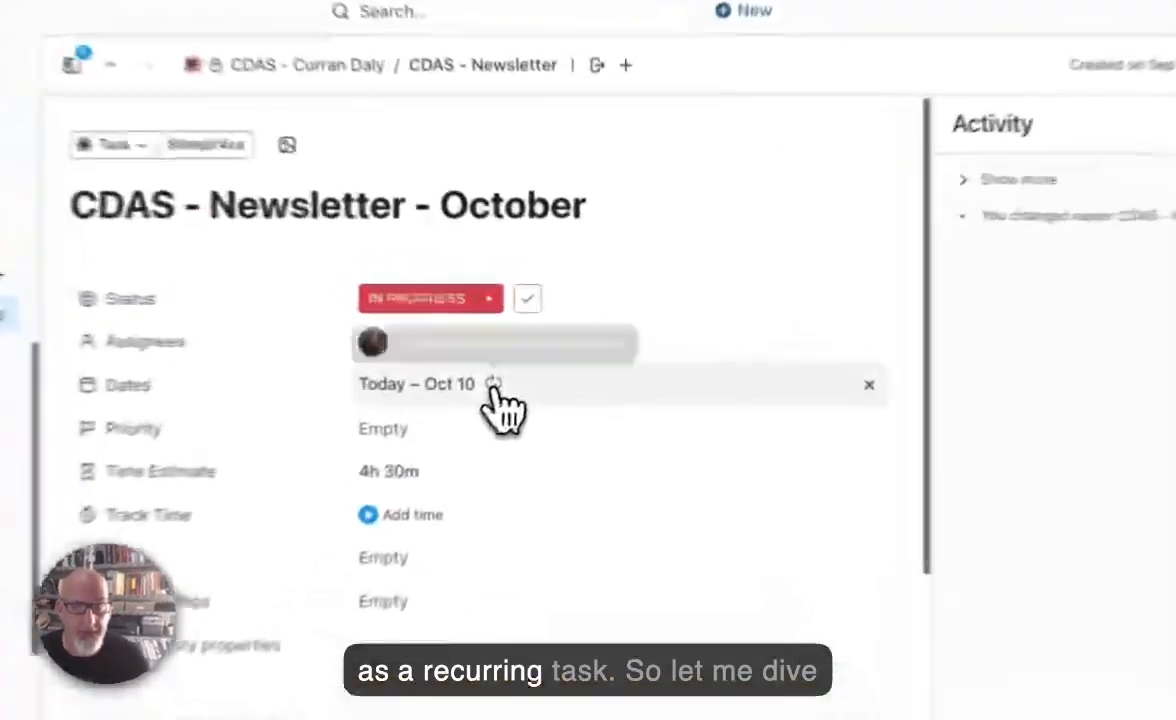
Step: In the October newsletter task's monthly second-Thursday recurrence, exclude comments from newly created tasks and save the recurrence
left_click(494, 392)
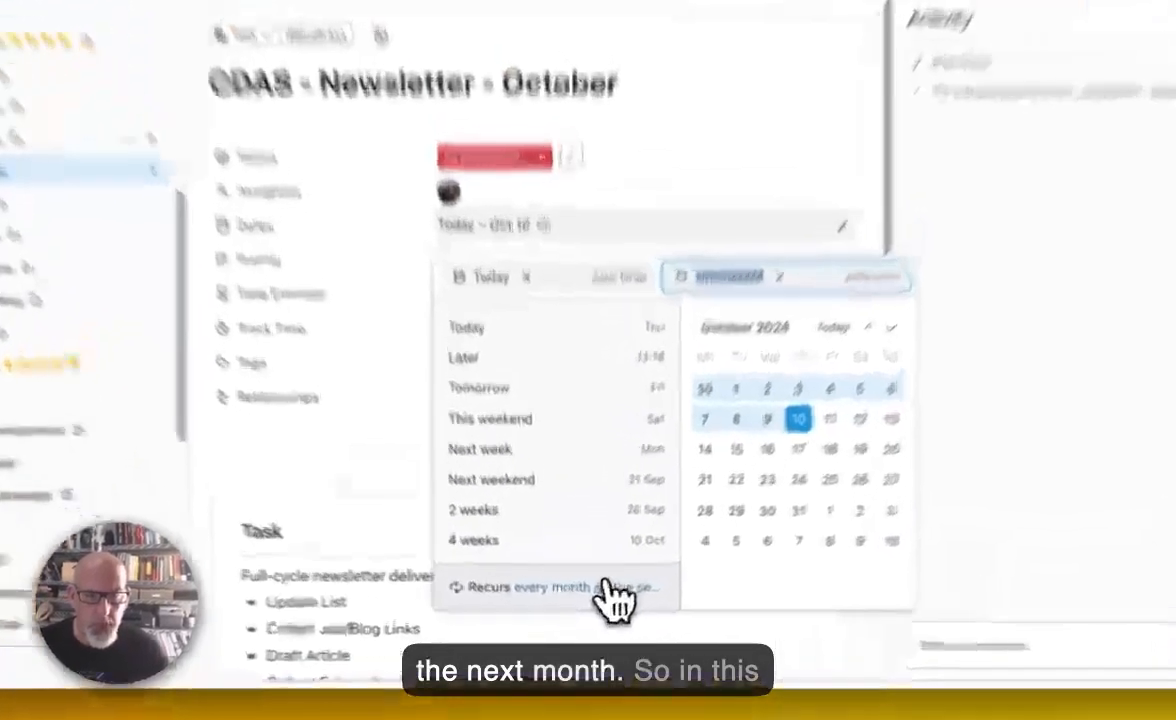
left_click(613, 592)
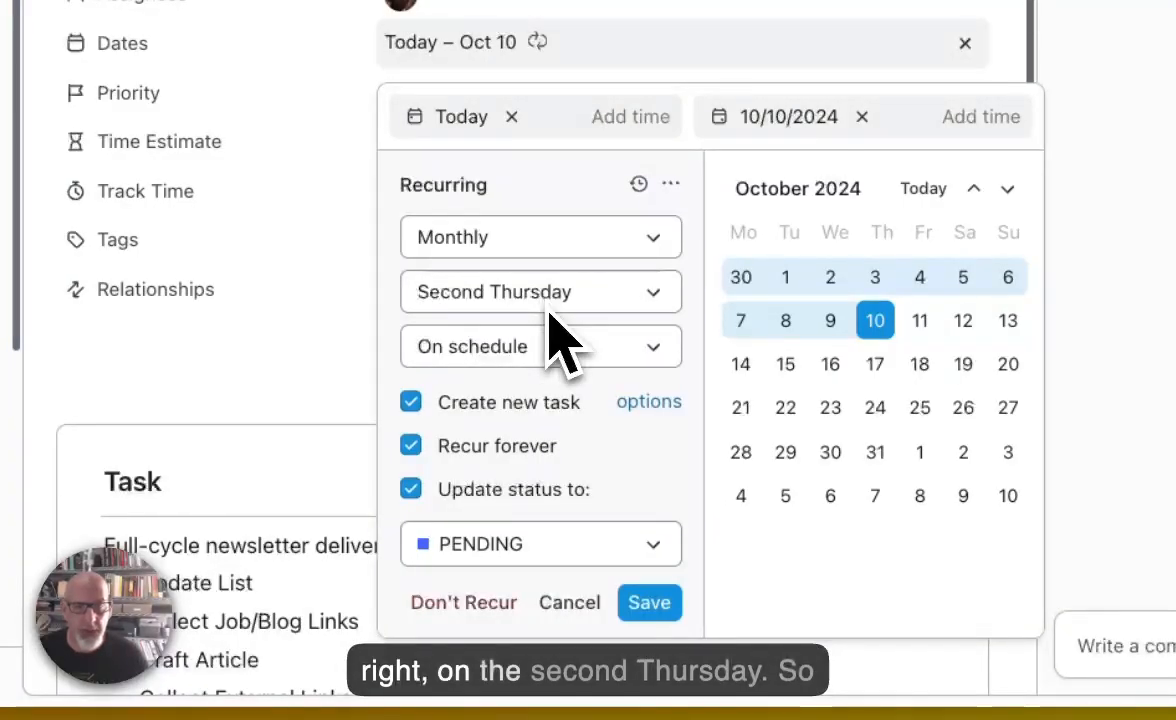
left_click(597, 290)
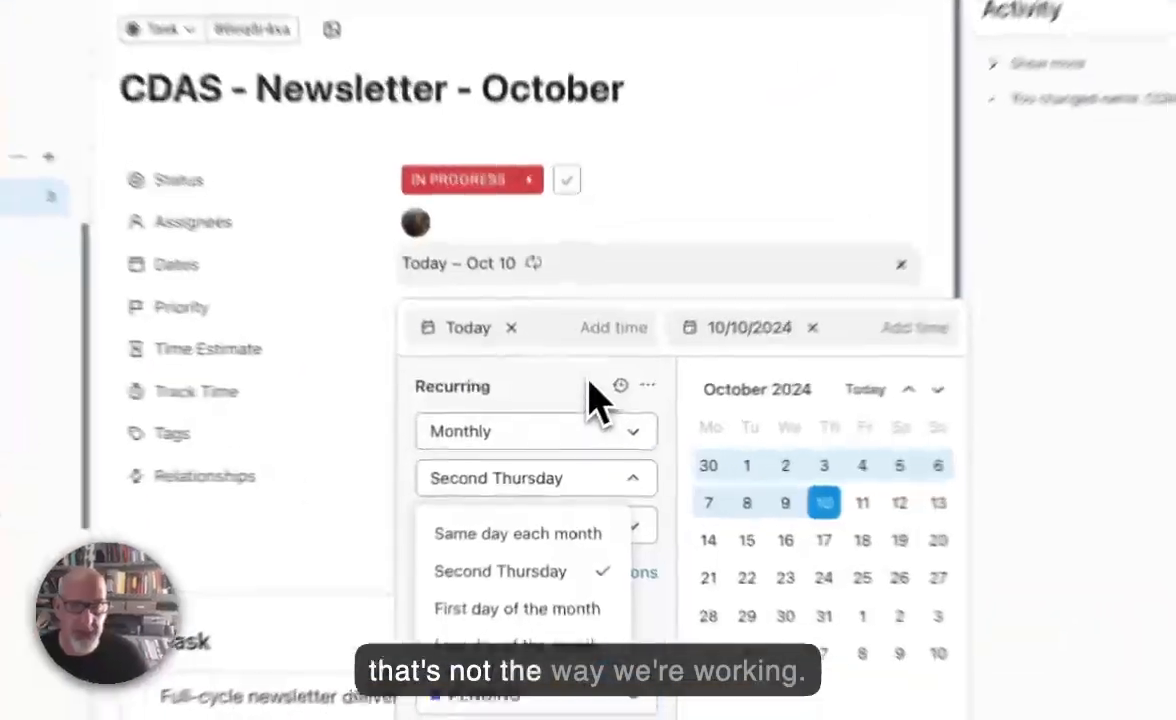
left_click(582, 413)
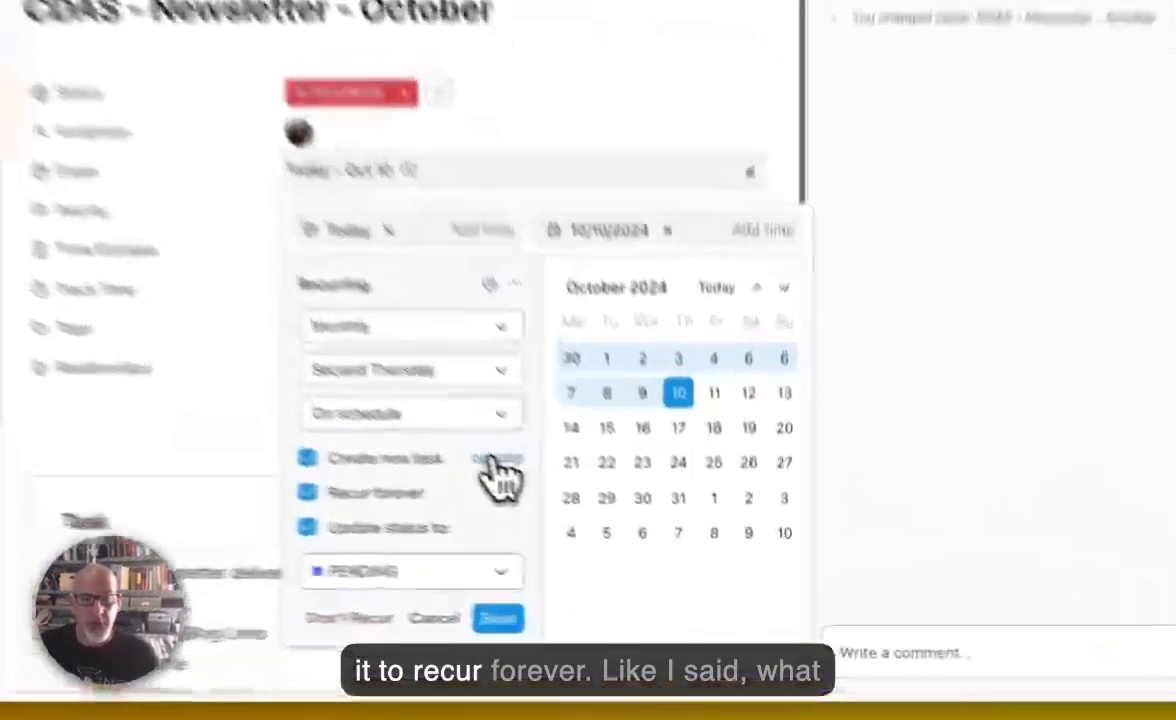
left_click(604, 524)
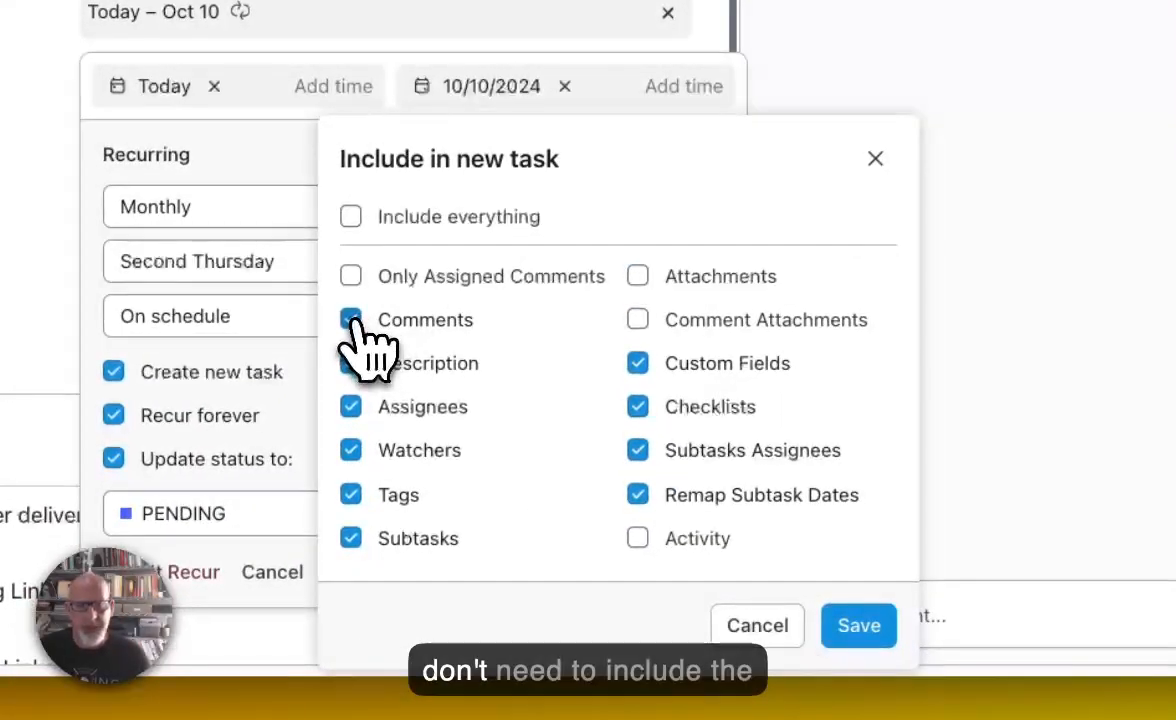
left_click(351, 320)
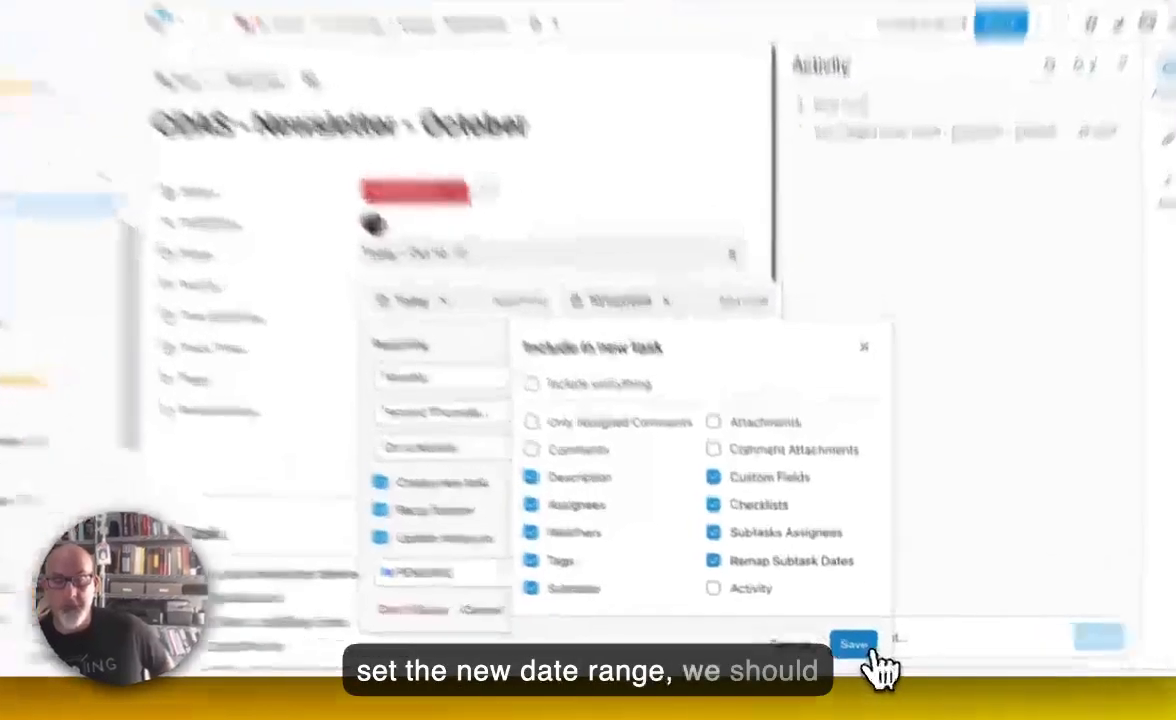
left_click(858, 651)
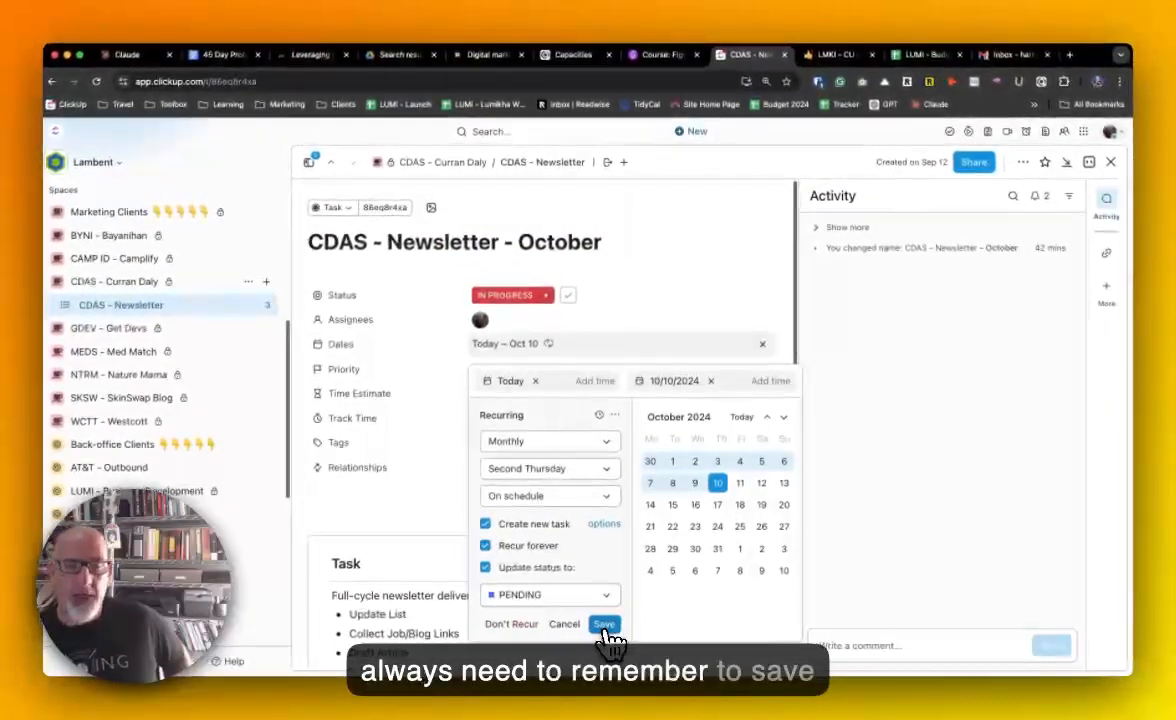
left_click(605, 626)
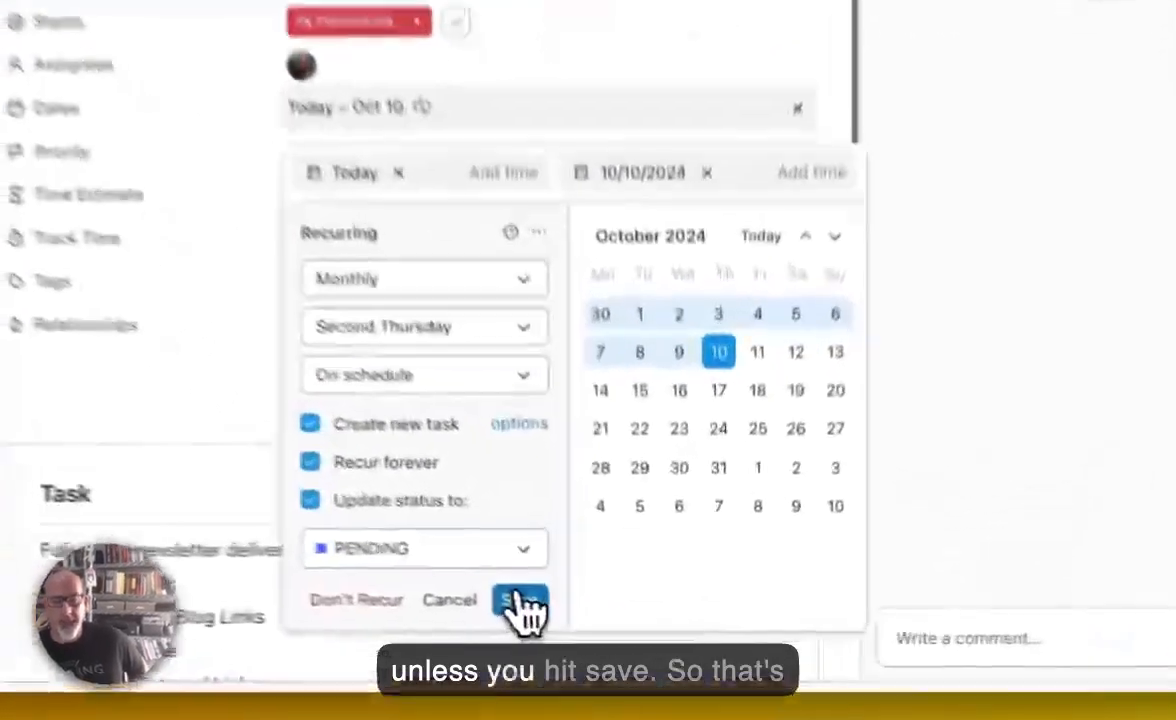
left_click(604, 624)
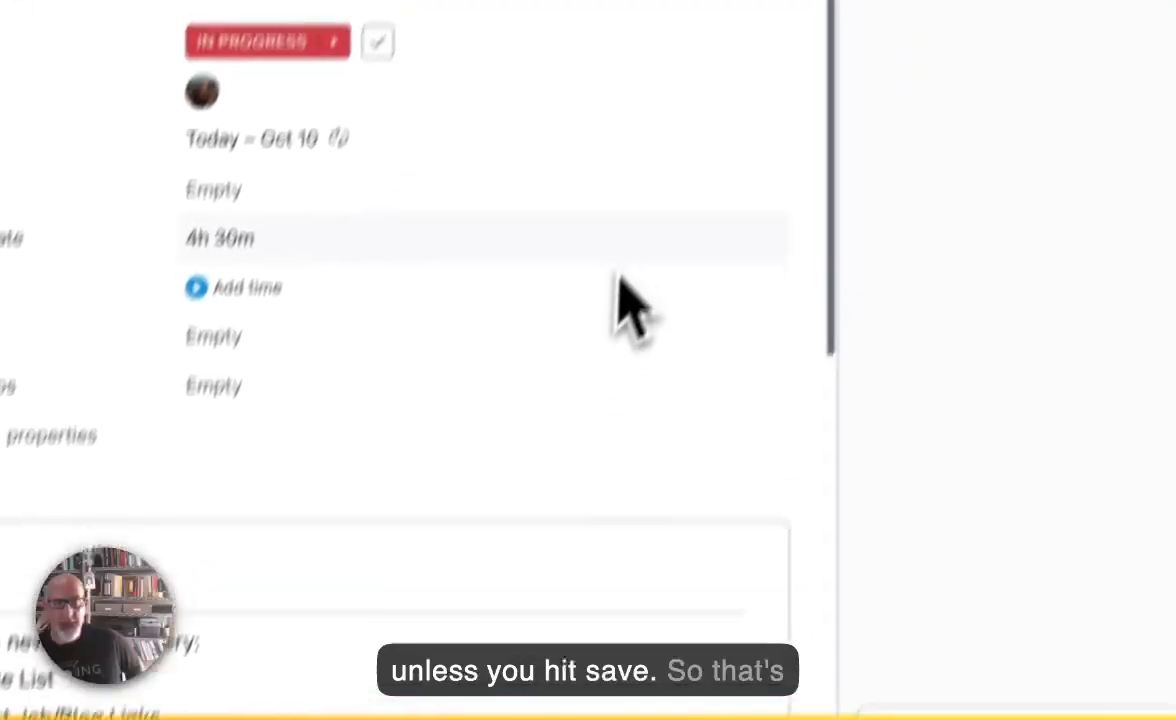
Step: Open the Coordinate Data & Topic & Job Links subtask and start an email from the Lumikha sender account
scroll(615, 390, "down", 10)
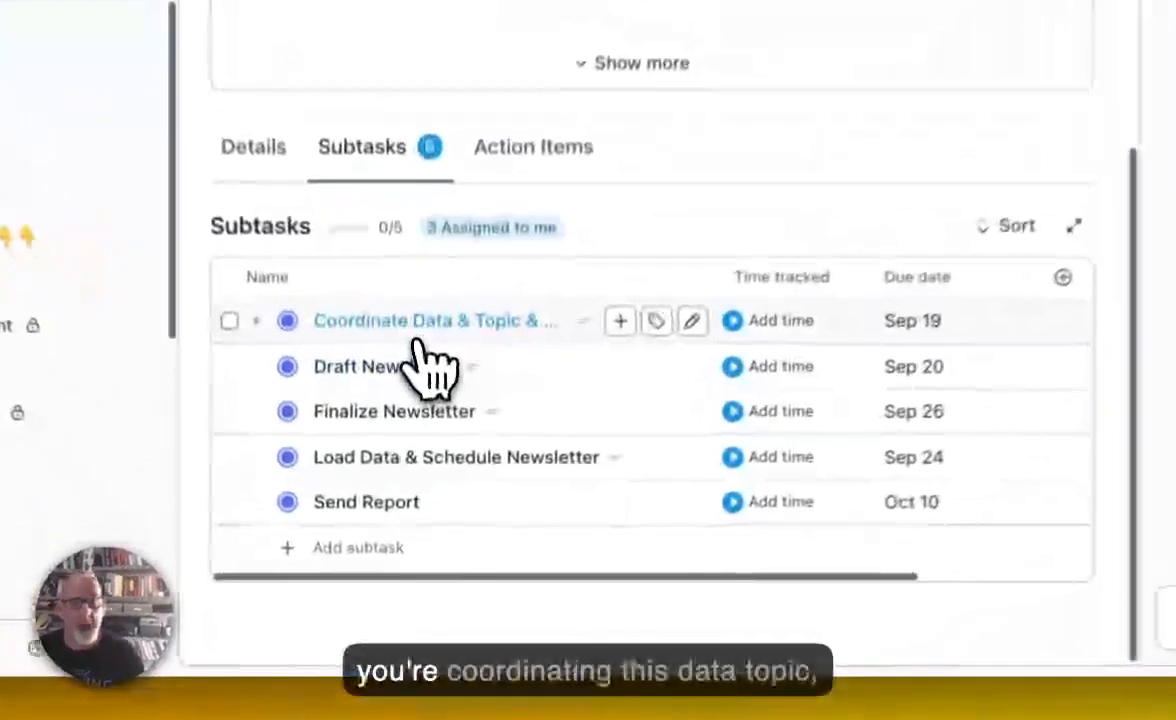
left_click(440, 488)
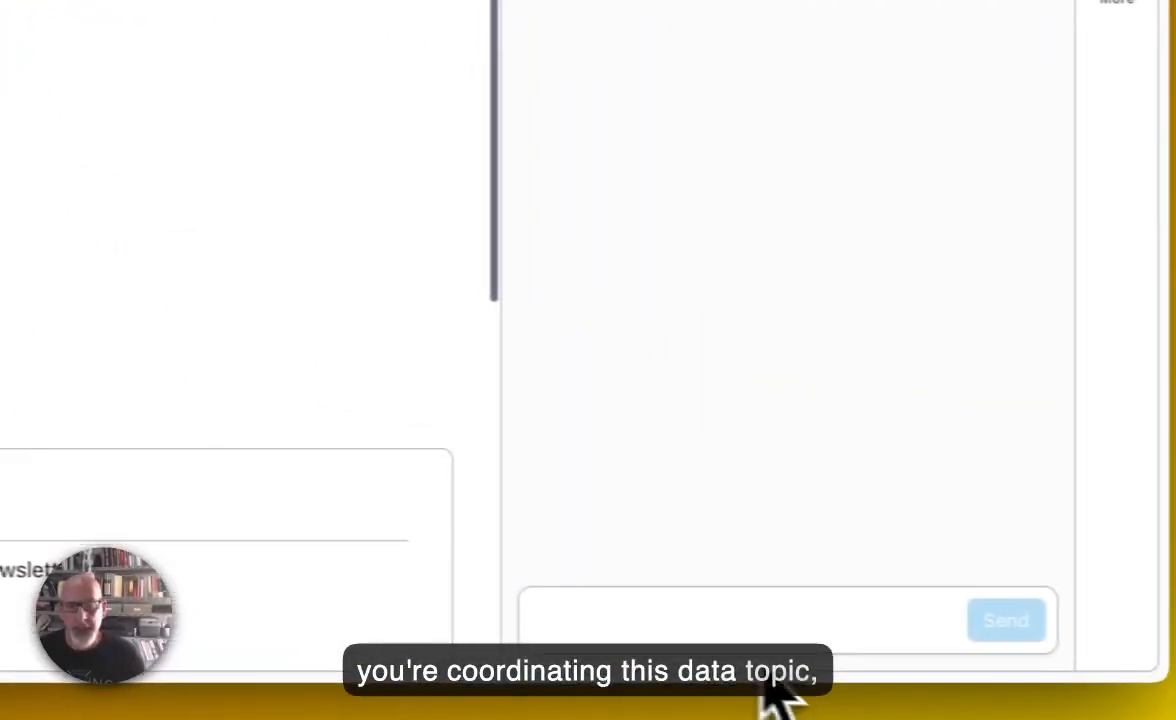
left_click(722, 618)
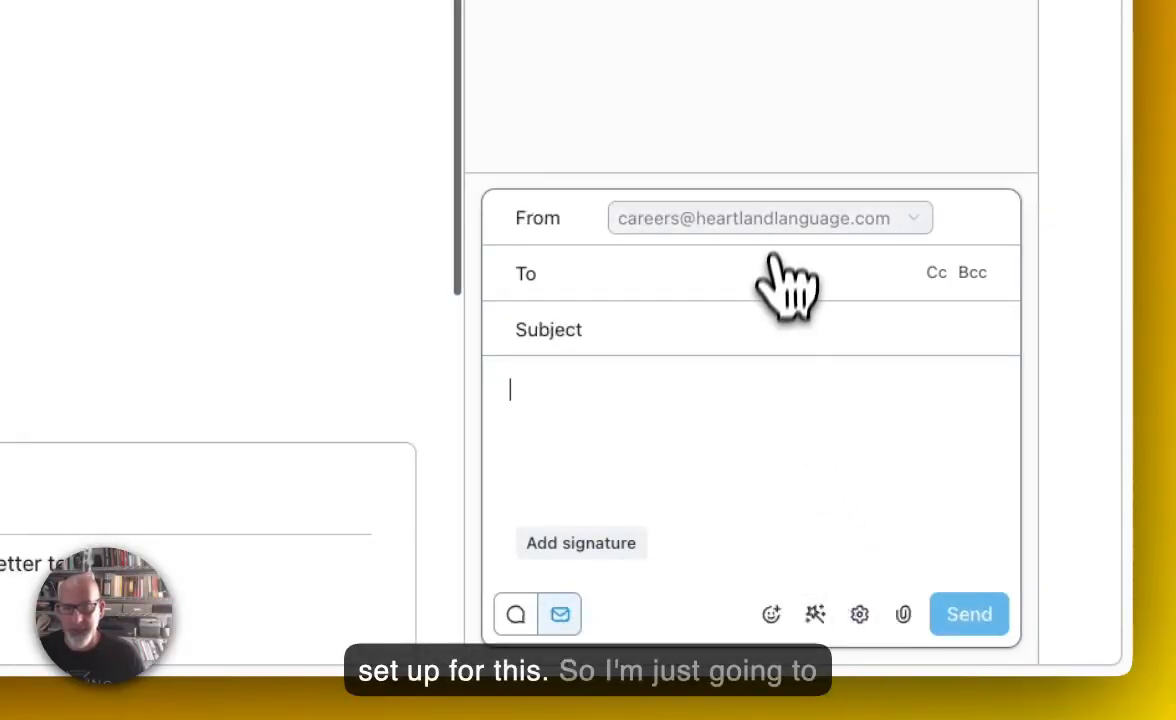
left_click(745, 221)
left_click(680, 378)
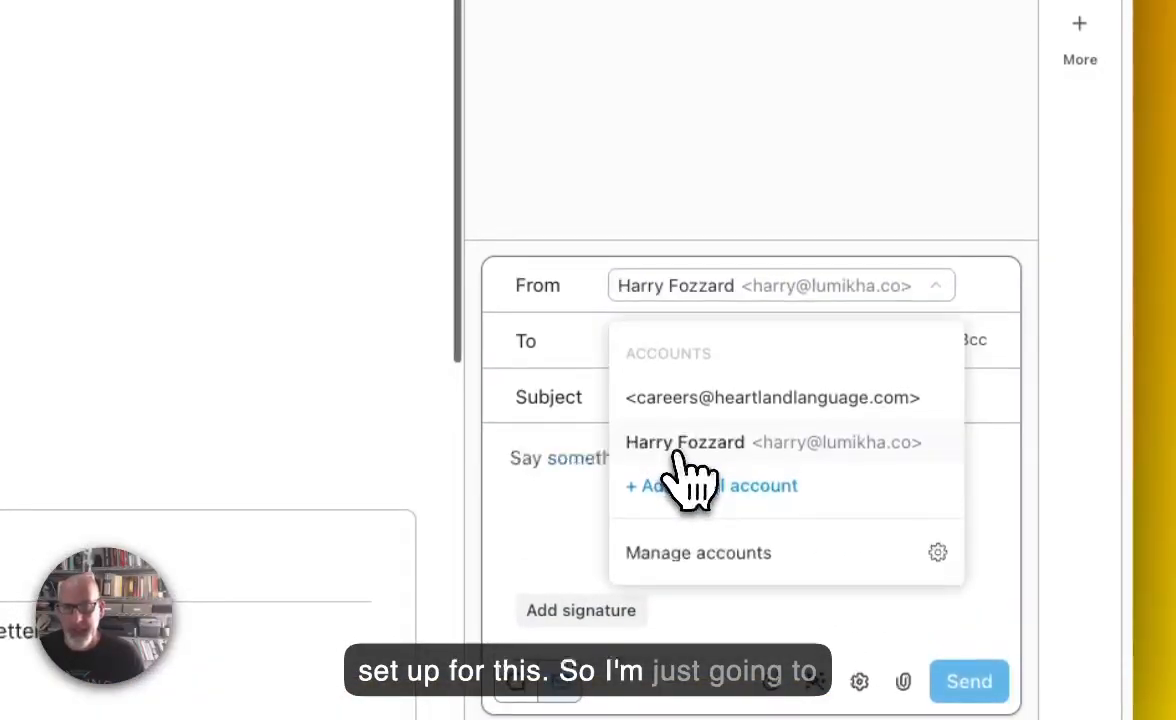
left_click(683, 448)
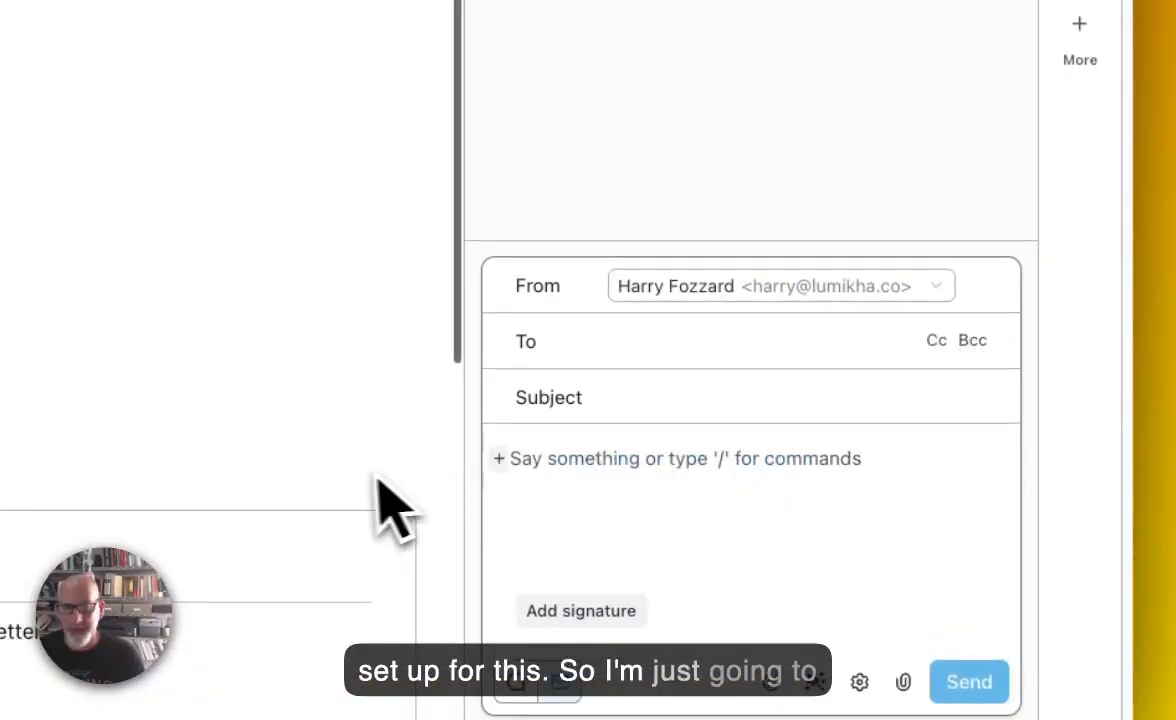
Step: Fill the email body with the CDAS - Newsletter Kick-off template
left_click(815, 681)
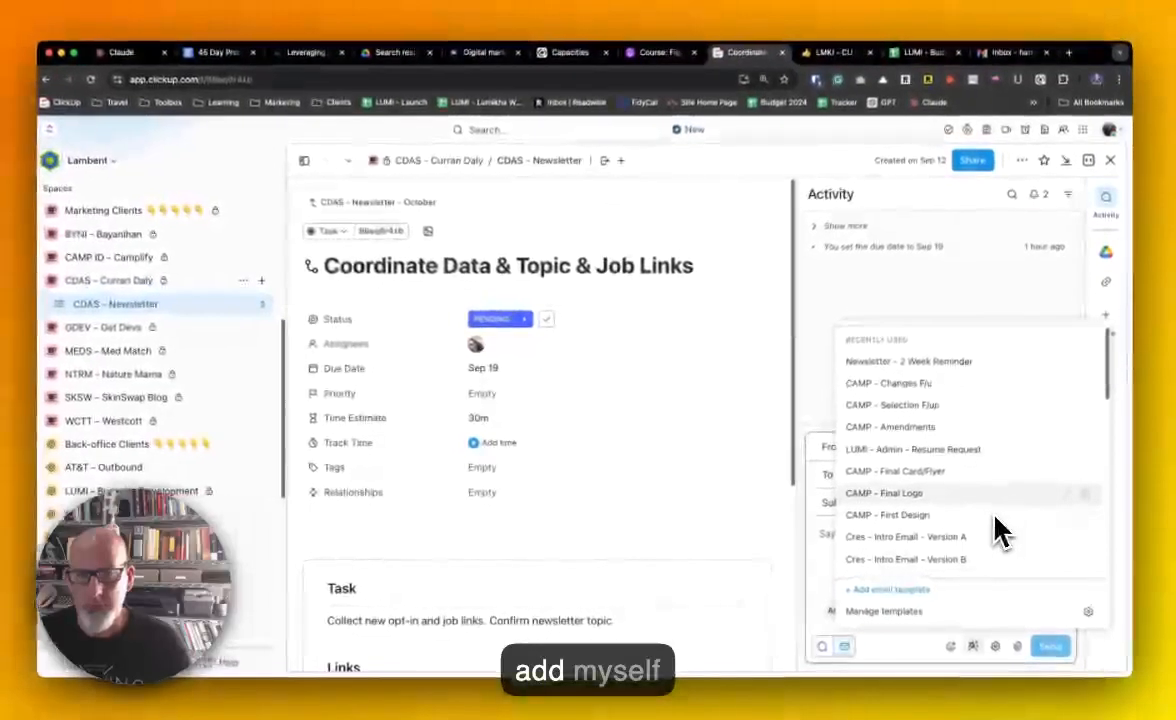
scroll(860, 560, "down", 2)
scroll(1000, 530, "down", 3)
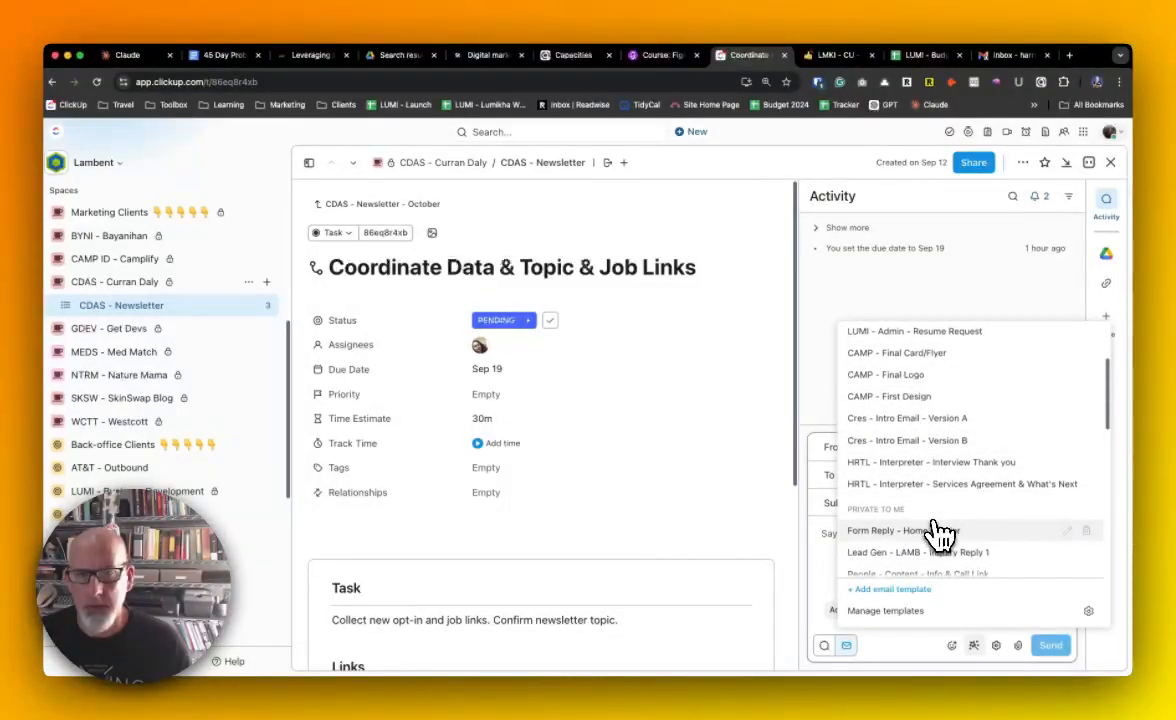
scroll(937, 533, "down", 5)
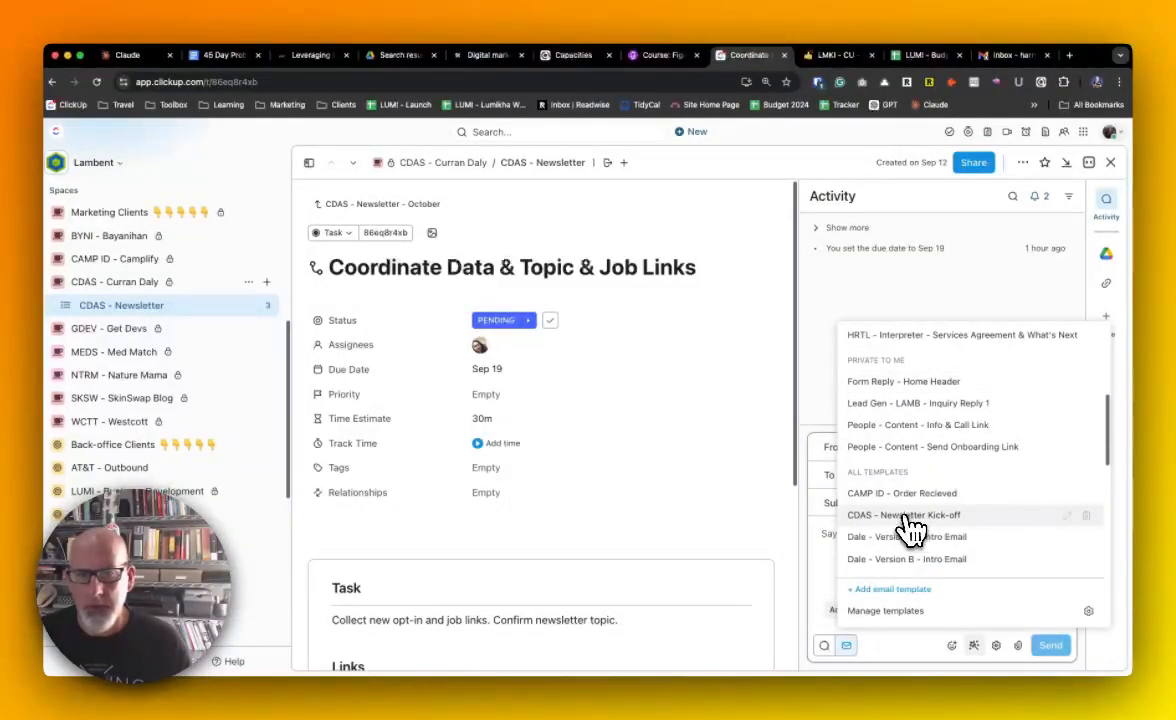
left_click(905, 517)
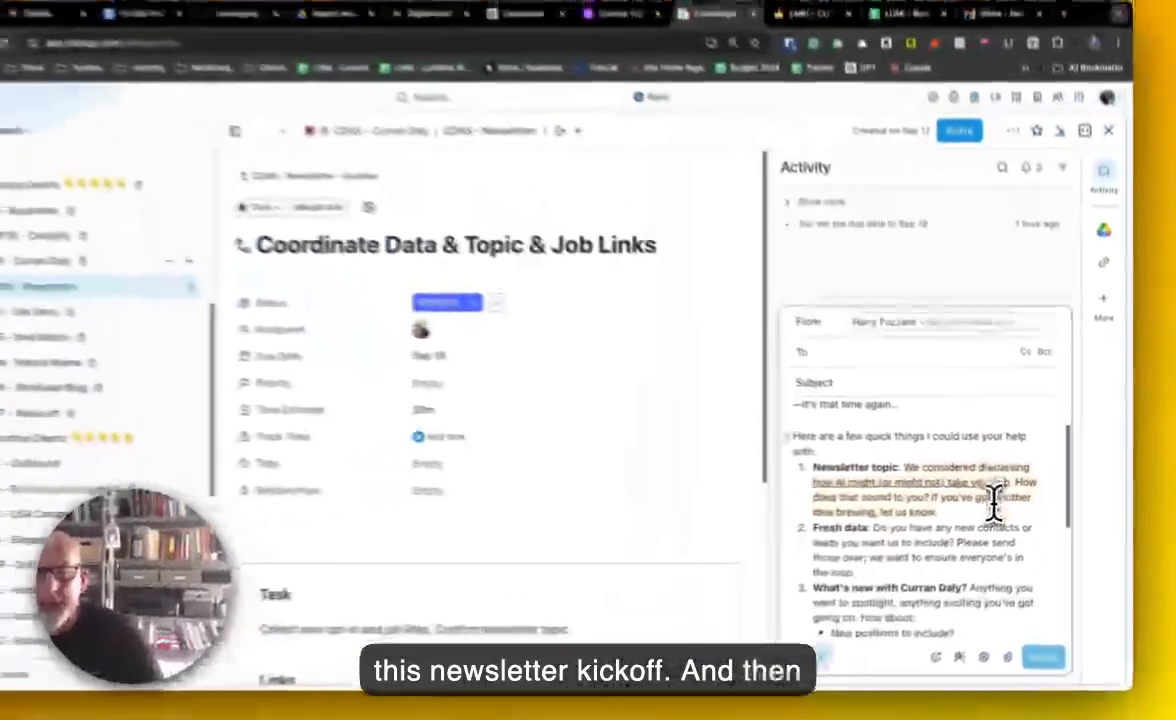
Step: Review the kick-off email from the highlighted newsletter topic copy to its closing, along with the subject field and template list
scroll(1005, 505, "down", 3)
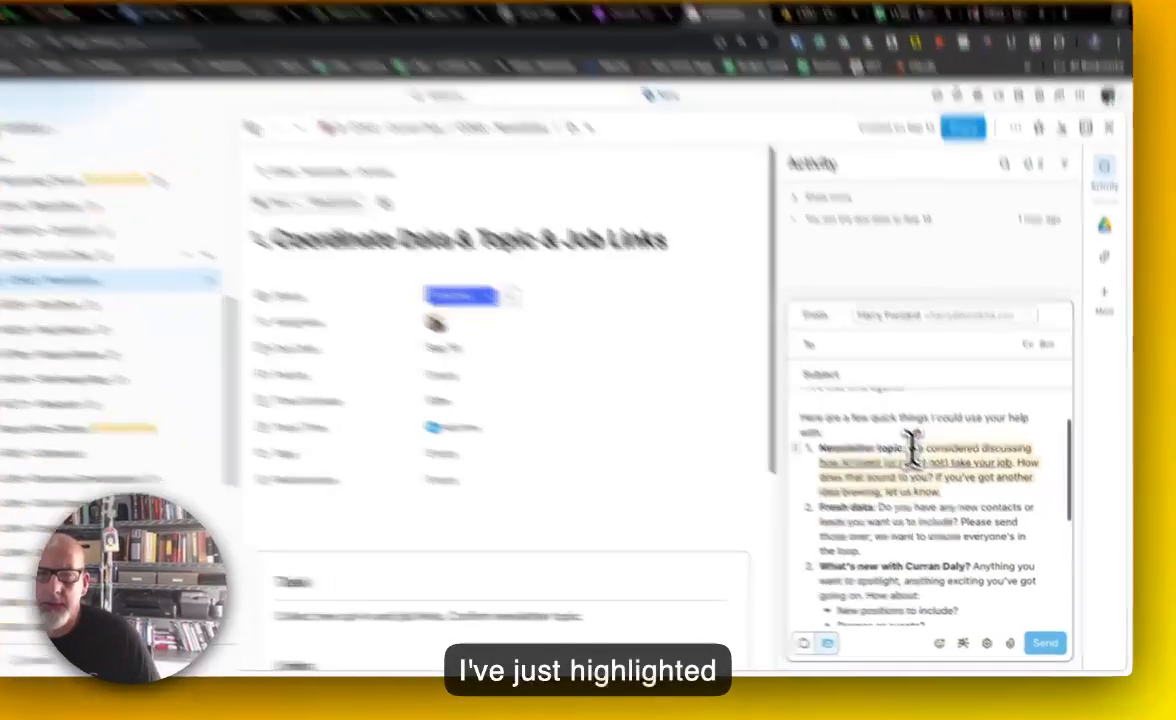
left_click_drag(927, 464, 1020, 512)
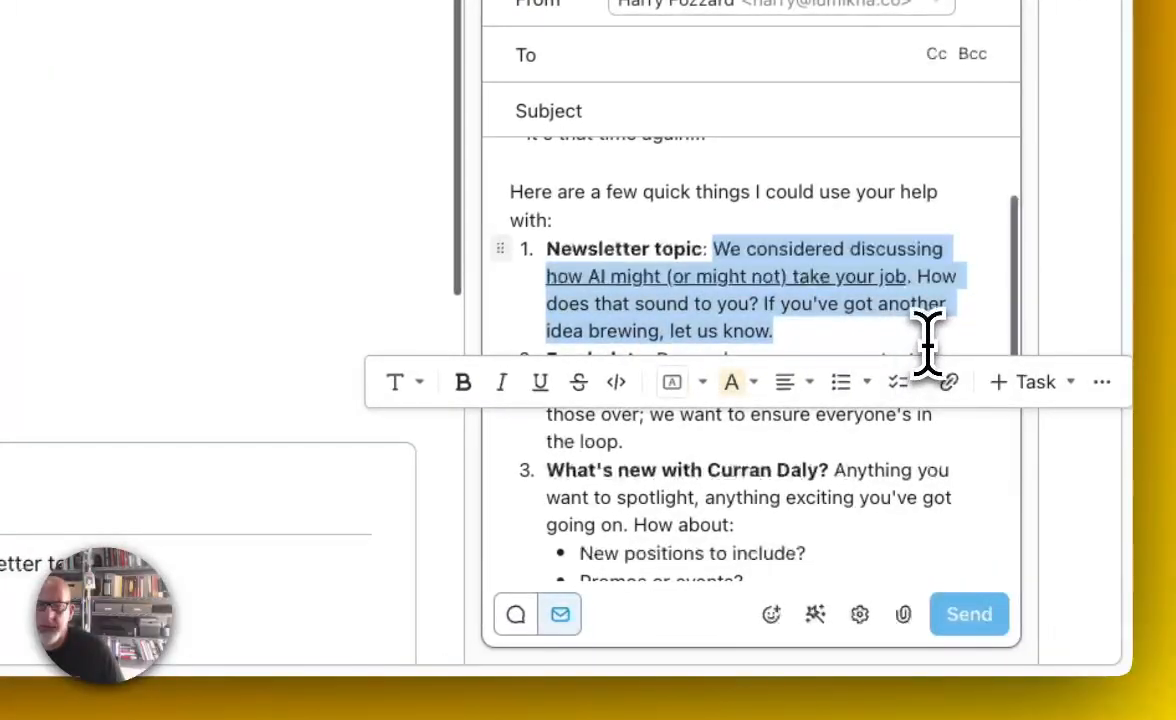
left_click(926, 344)
left_click_drag(835, 342, 714, 249)
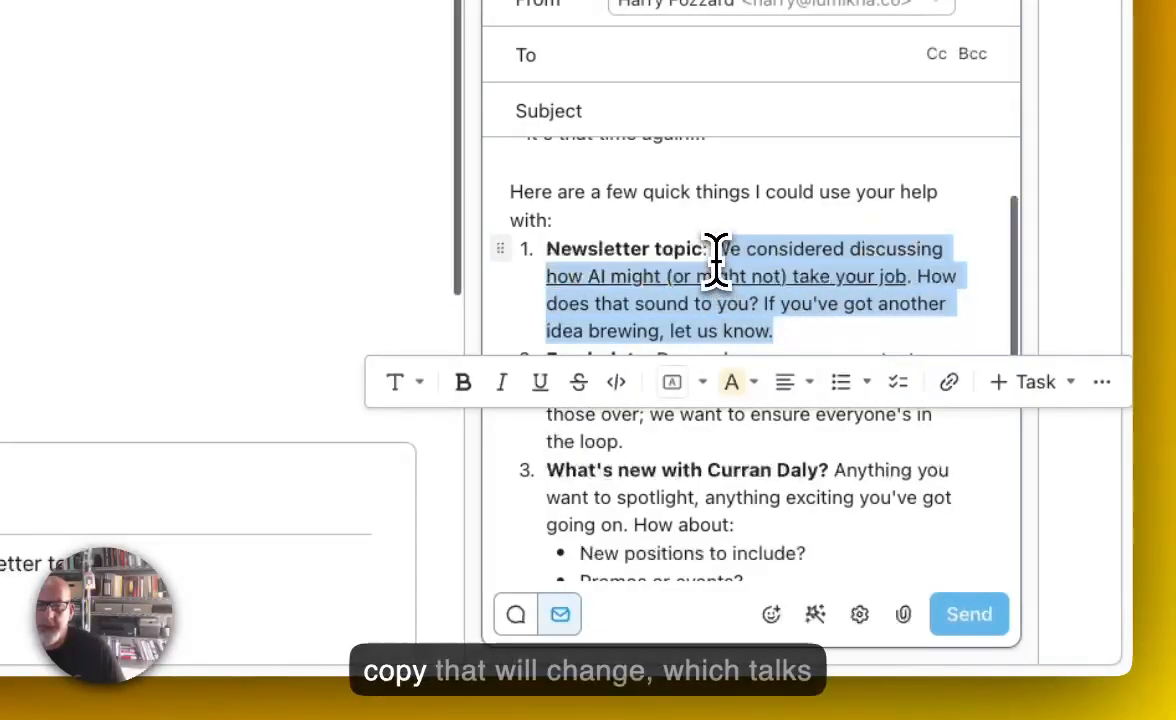
scroll(885, 315, "down", 5)
scroll(806, 402, "down", 5)
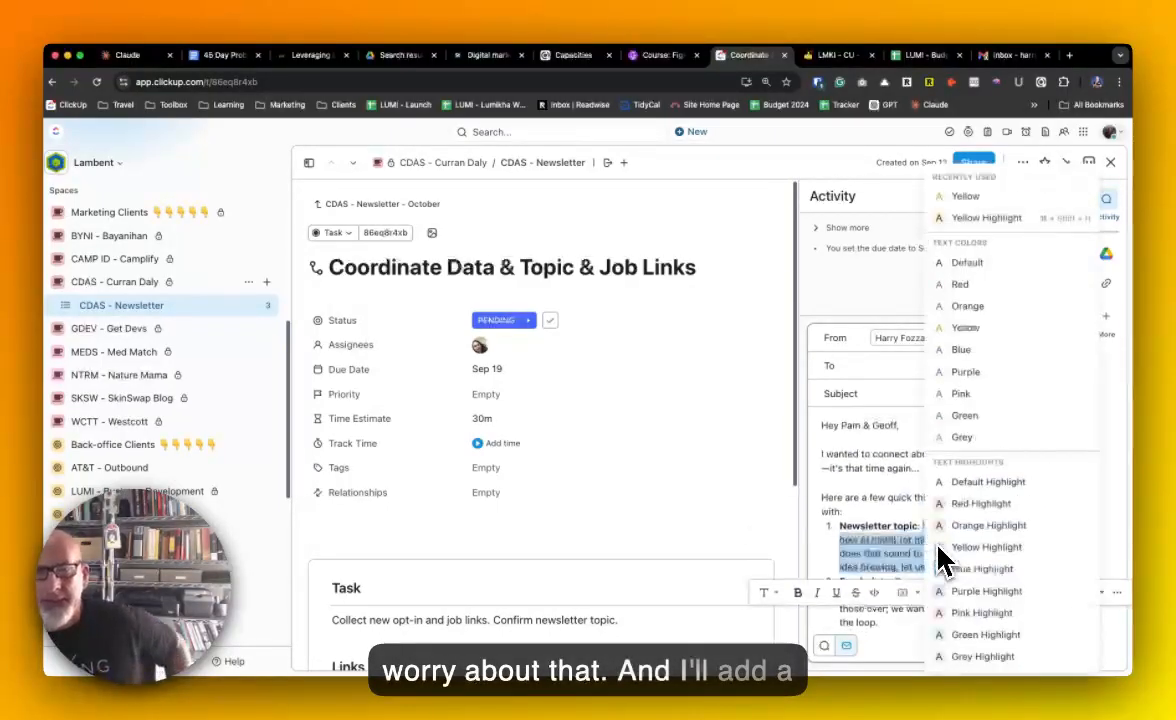
left_click(940, 546)
left_click(873, 400)
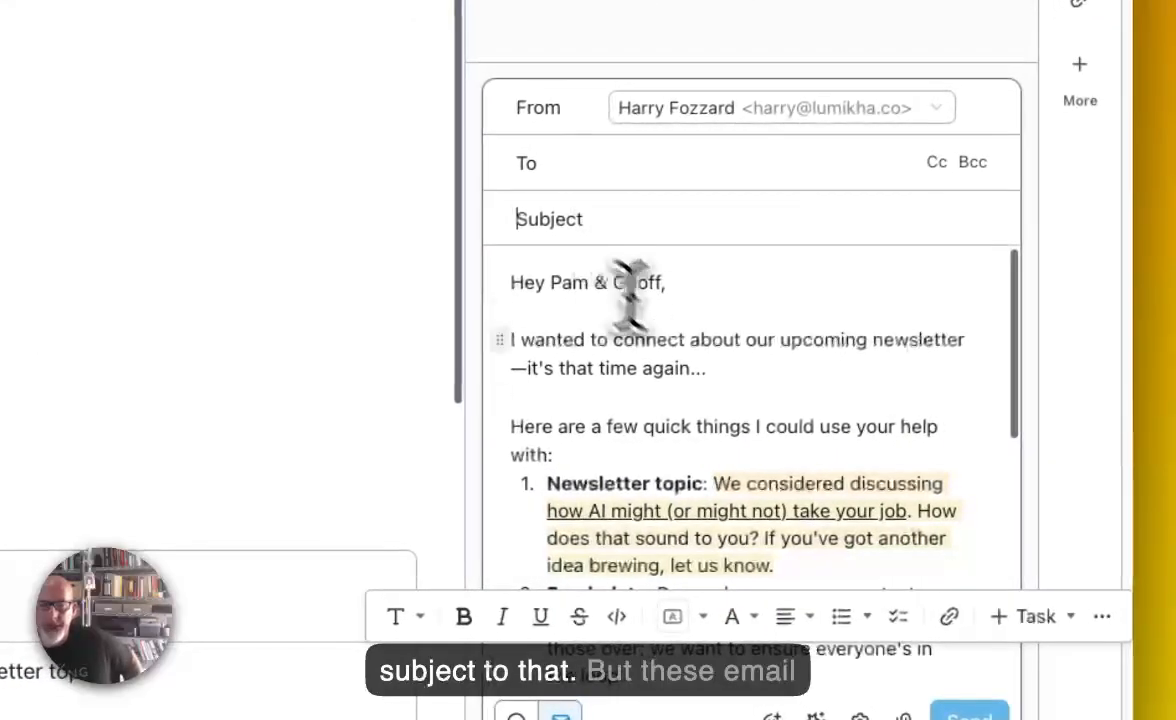
scroll(879, 491, "down", 10)
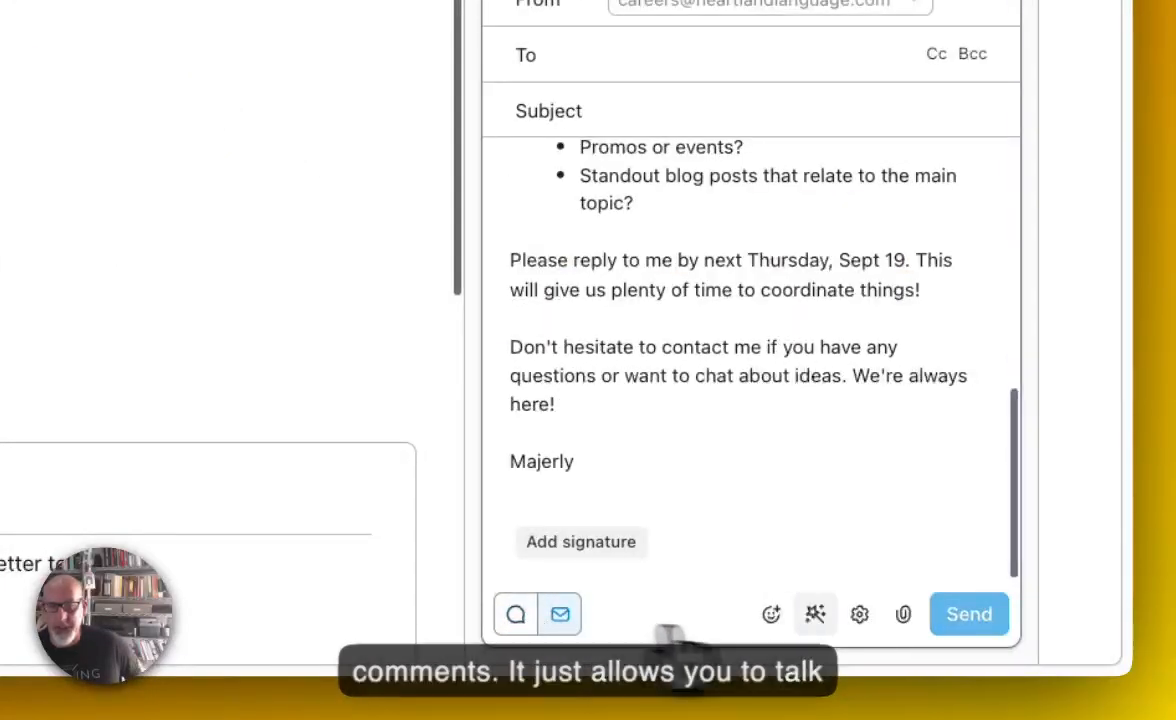
left_click(815, 614)
left_click(737, 191)
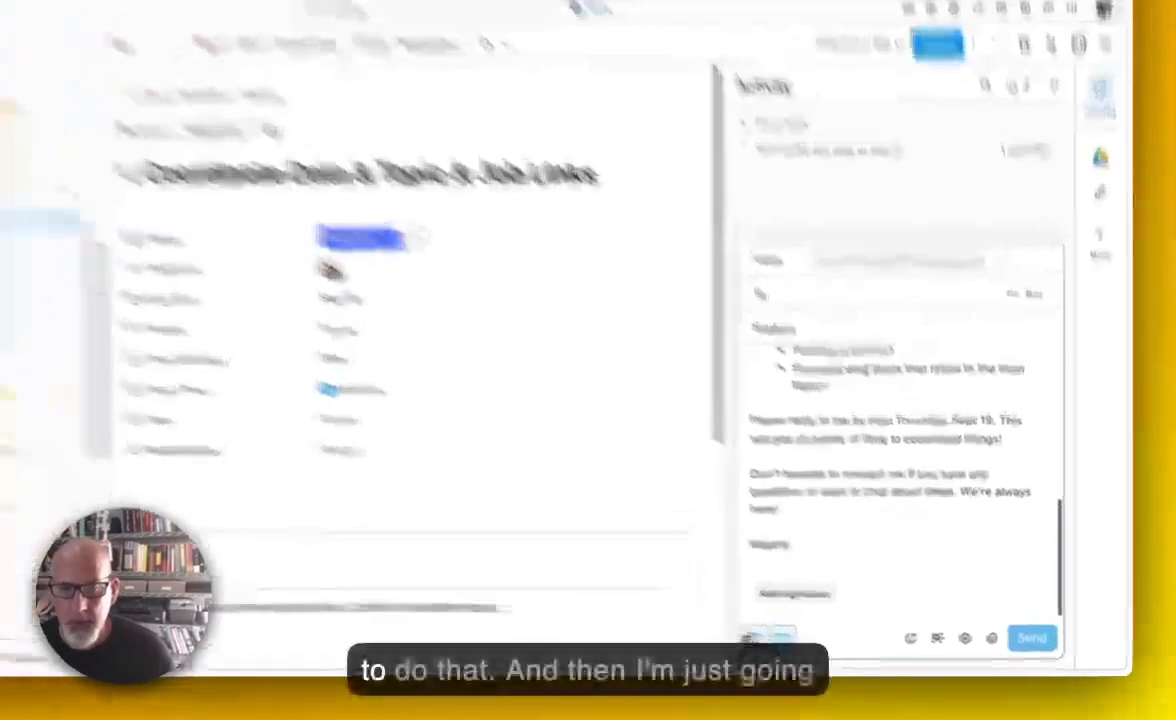
Step: Switch the subtask message from email to comment and clear its entire text
left_click(824, 646)
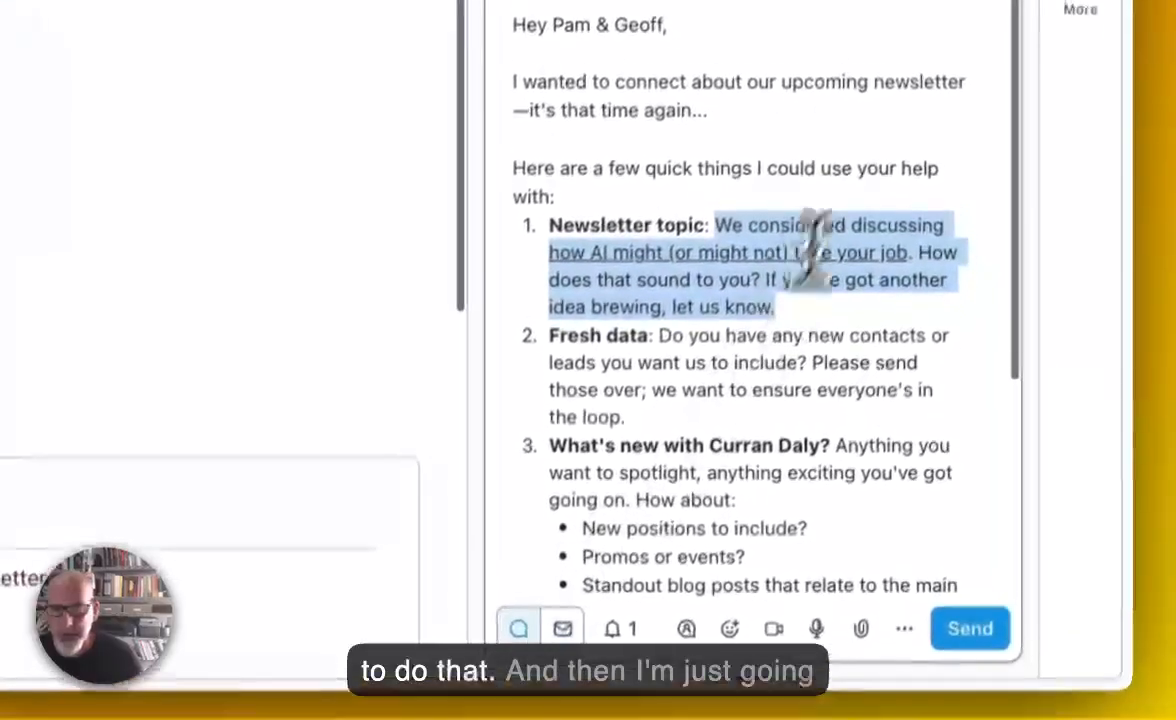
scroll(905, 330, "down", 5)
left_click(725, 604)
key("super+a")
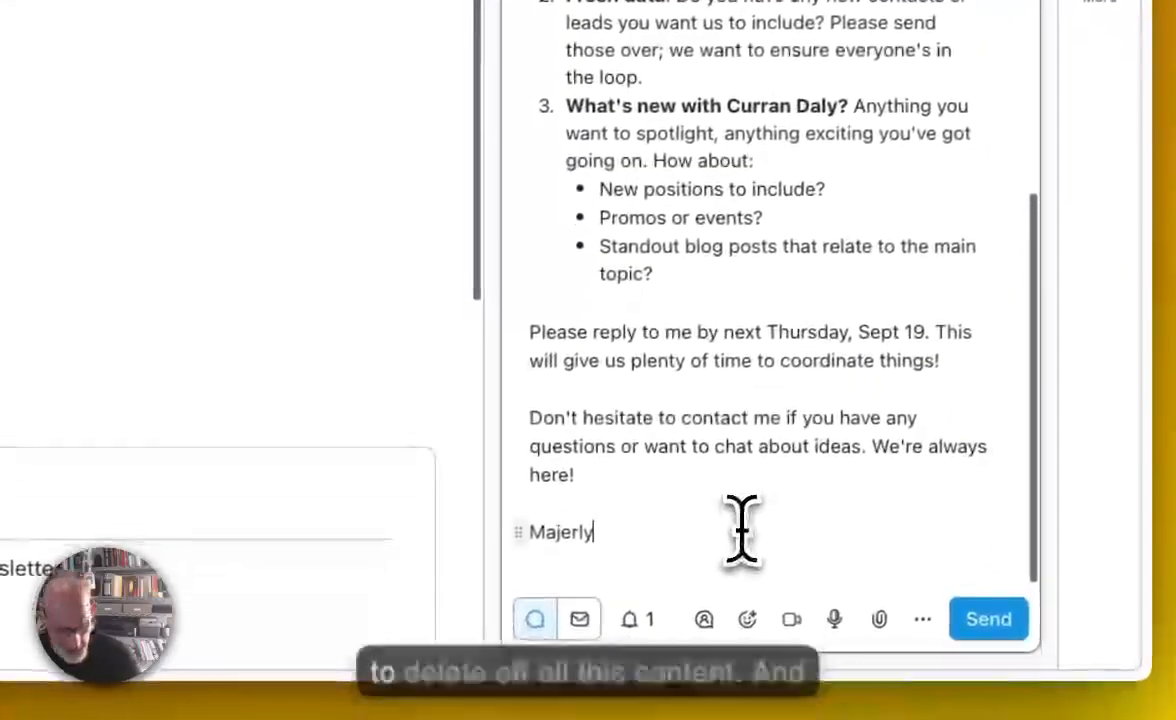
scroll(743, 520, "up", 5)
key("BackSpace")
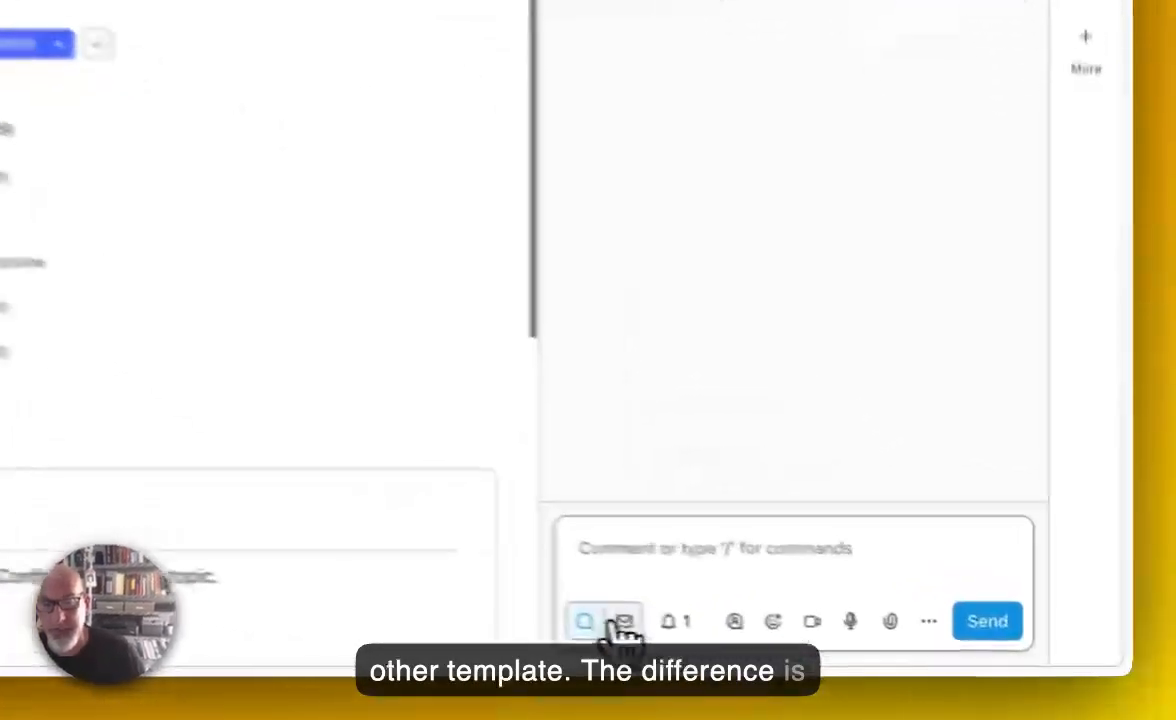
Step: Return to the email composer, start a new email template and set its sharing to selected people
left_click(846, 645)
left_click(920, 472)
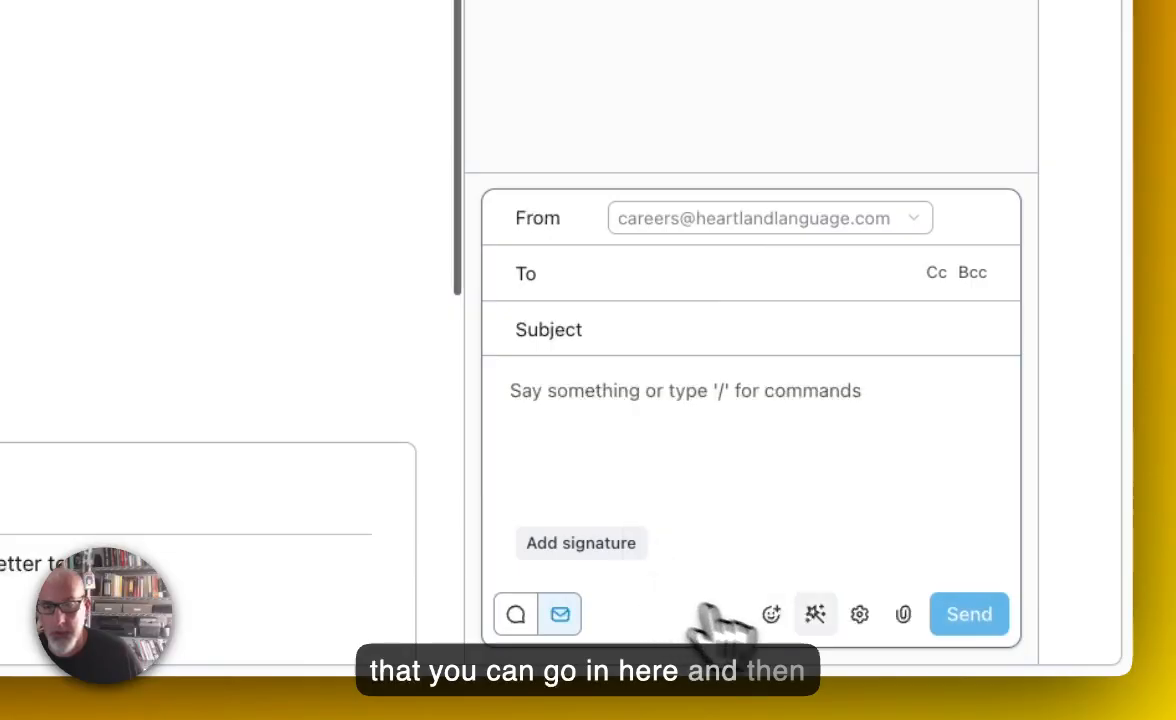
left_click(815, 614)
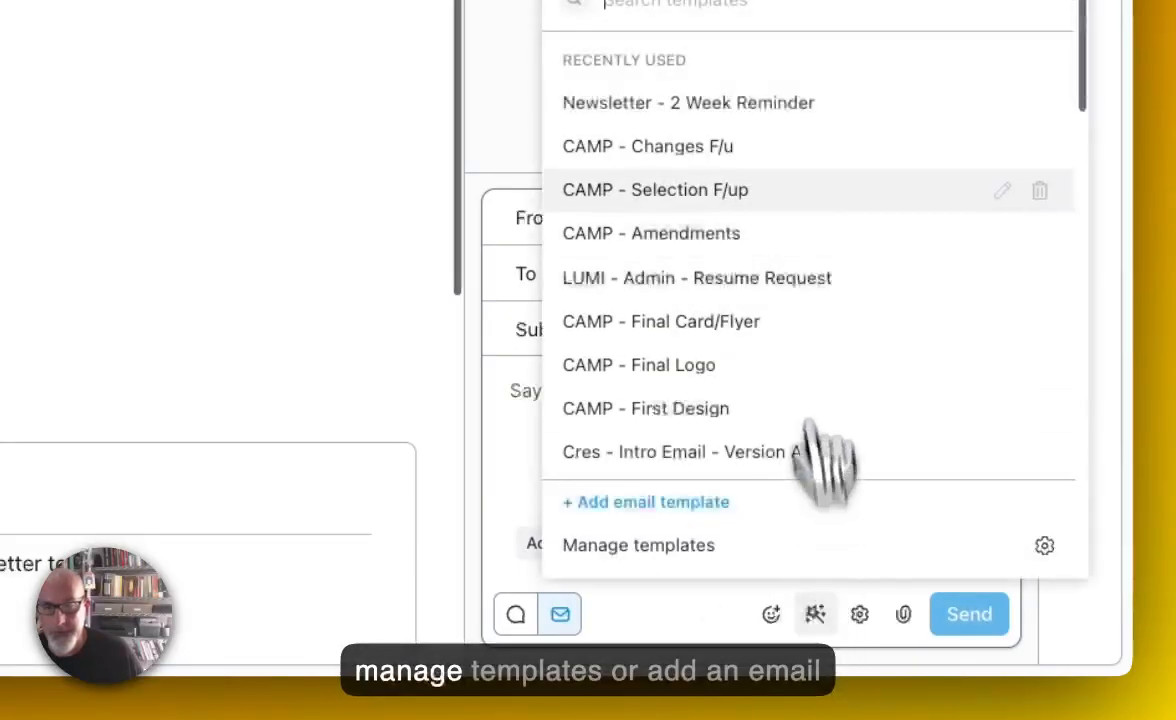
left_click(676, 518)
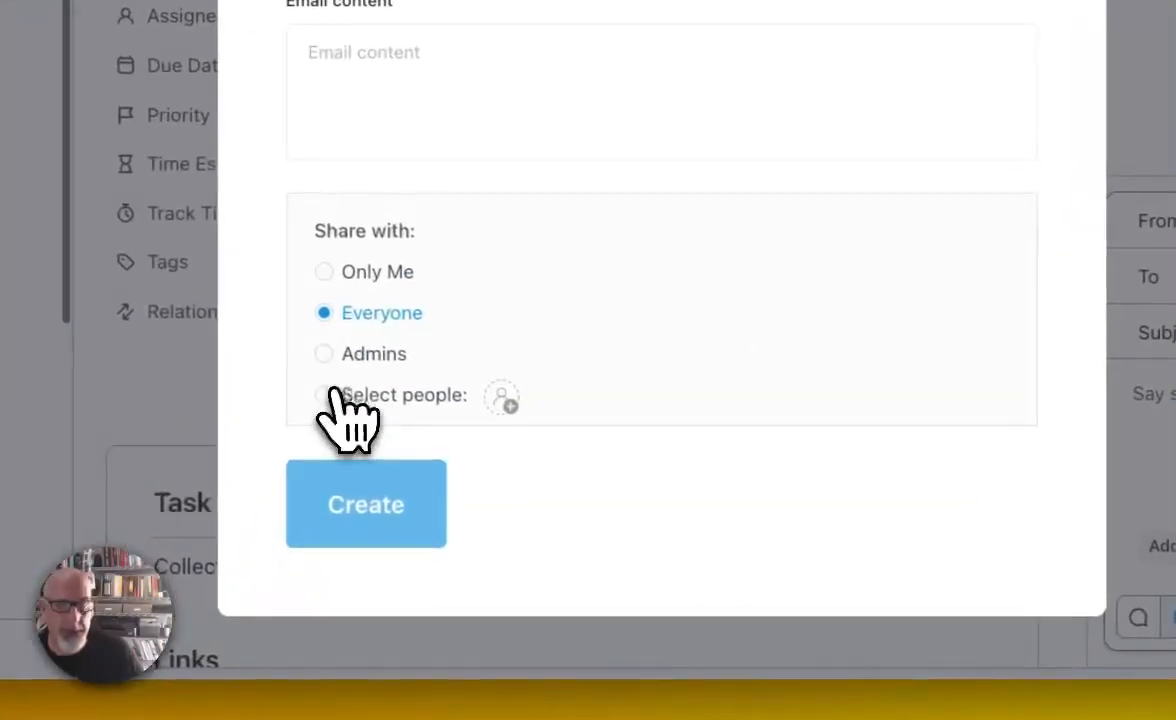
left_click(326, 395)
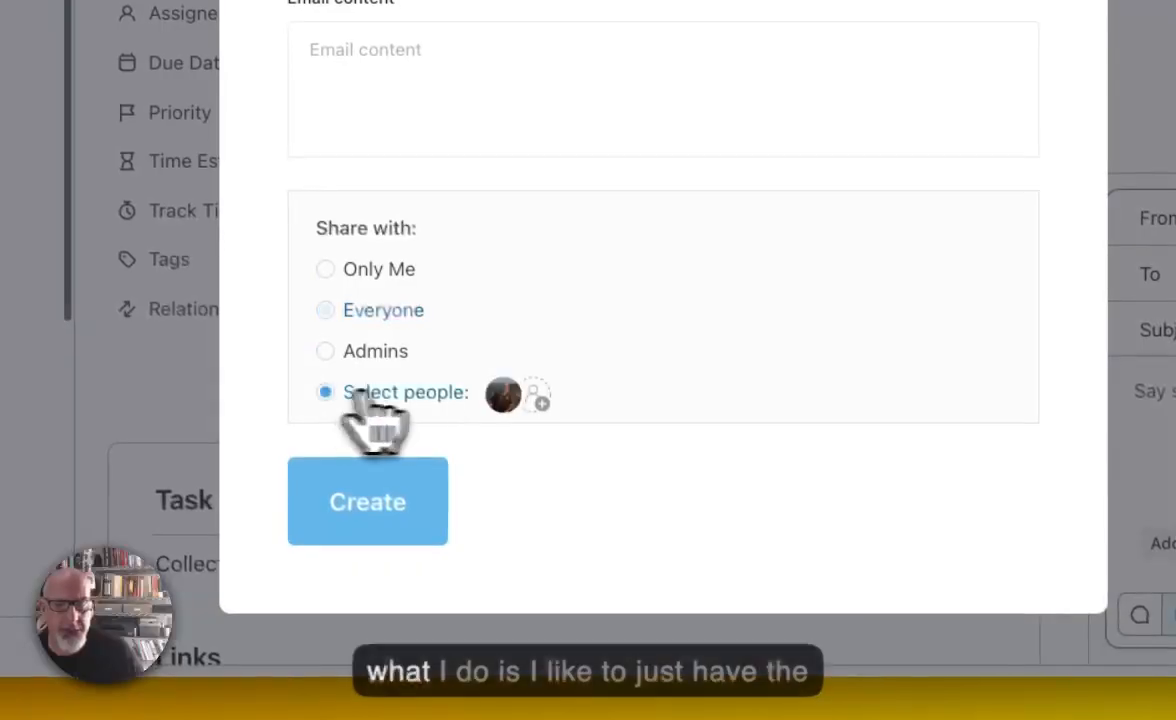
left_click(538, 398)
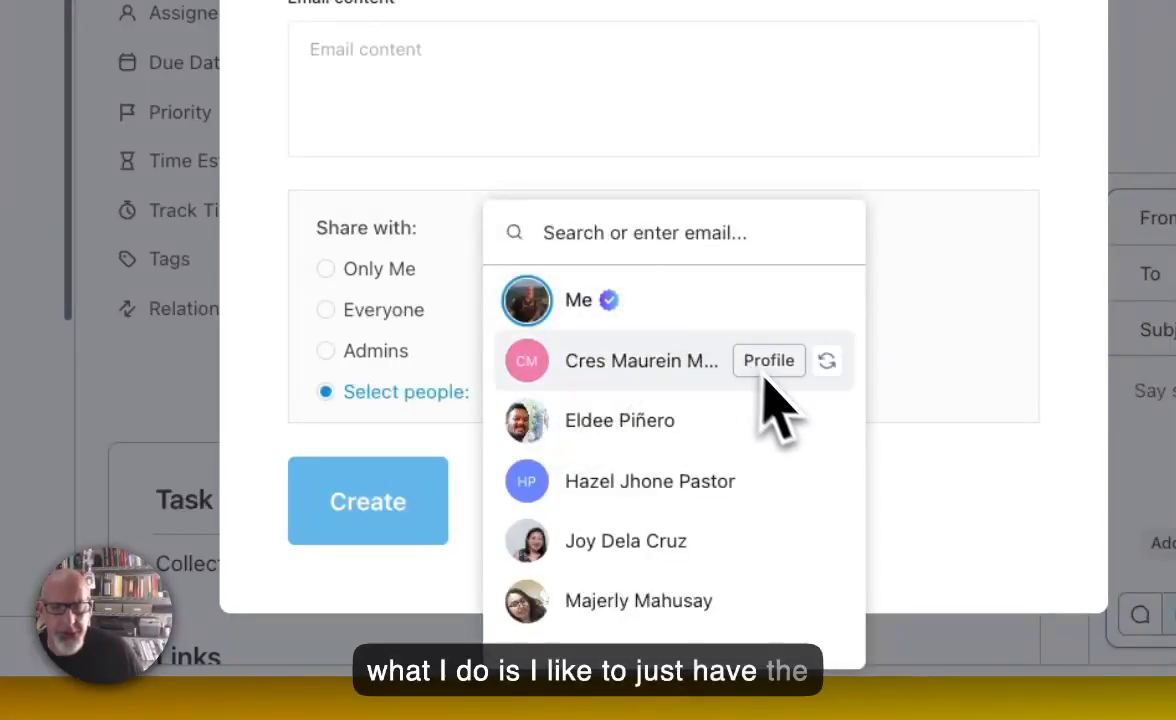